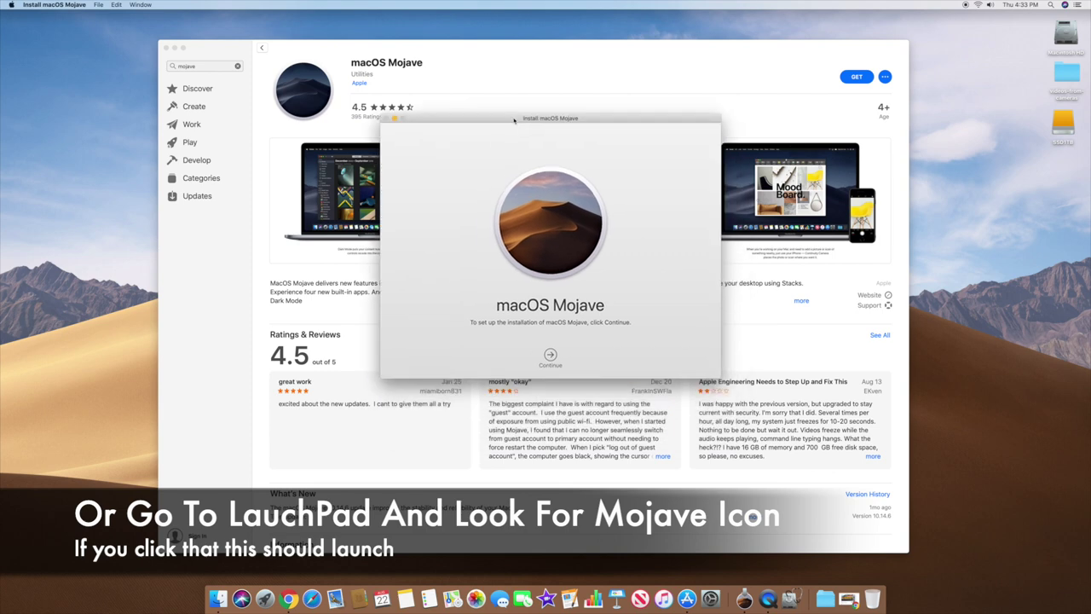
Close the App Store window, continue the macOS Mojave setup and accept the software license agreement.
click(174, 47)
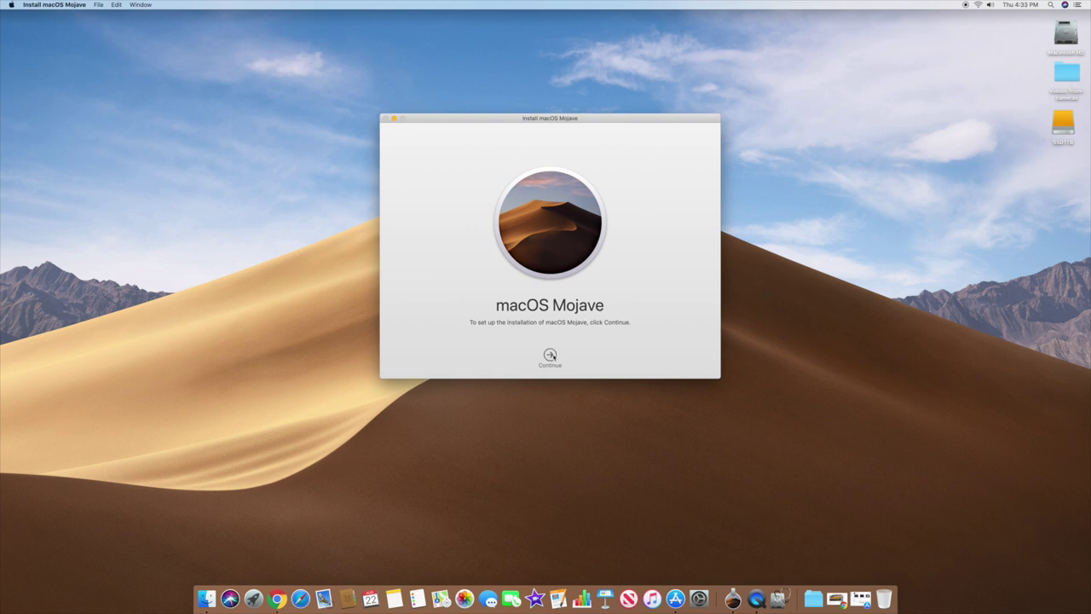
click(550, 356)
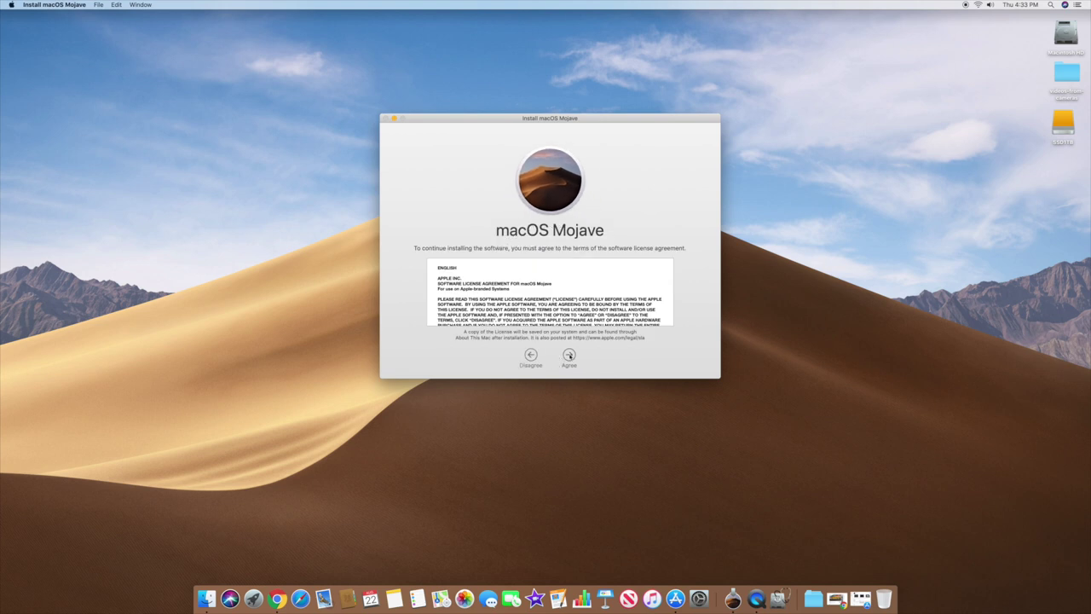
click(569, 354)
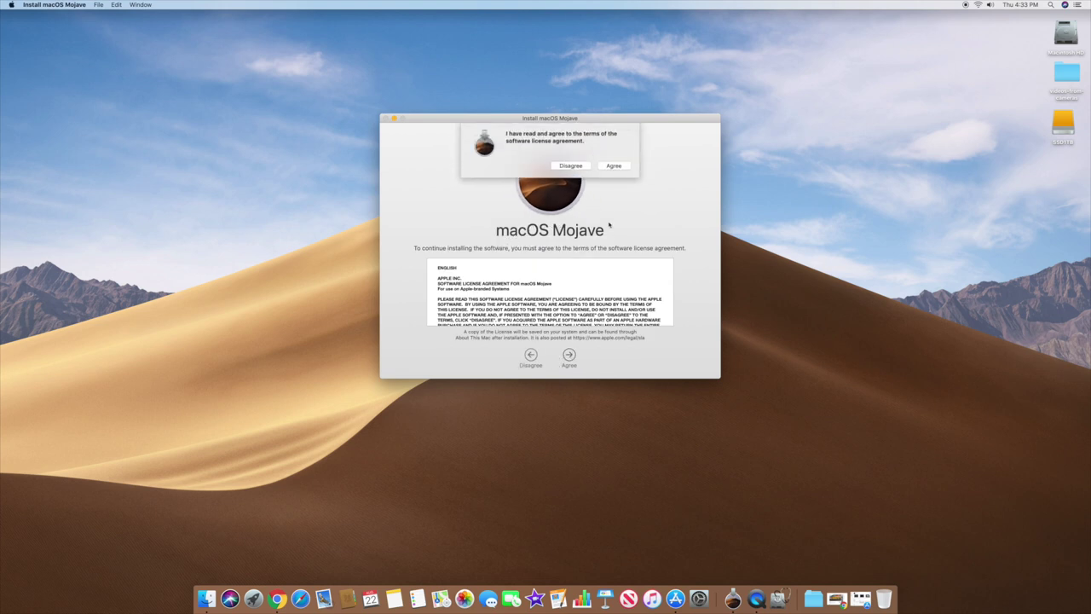
click(625, 167)
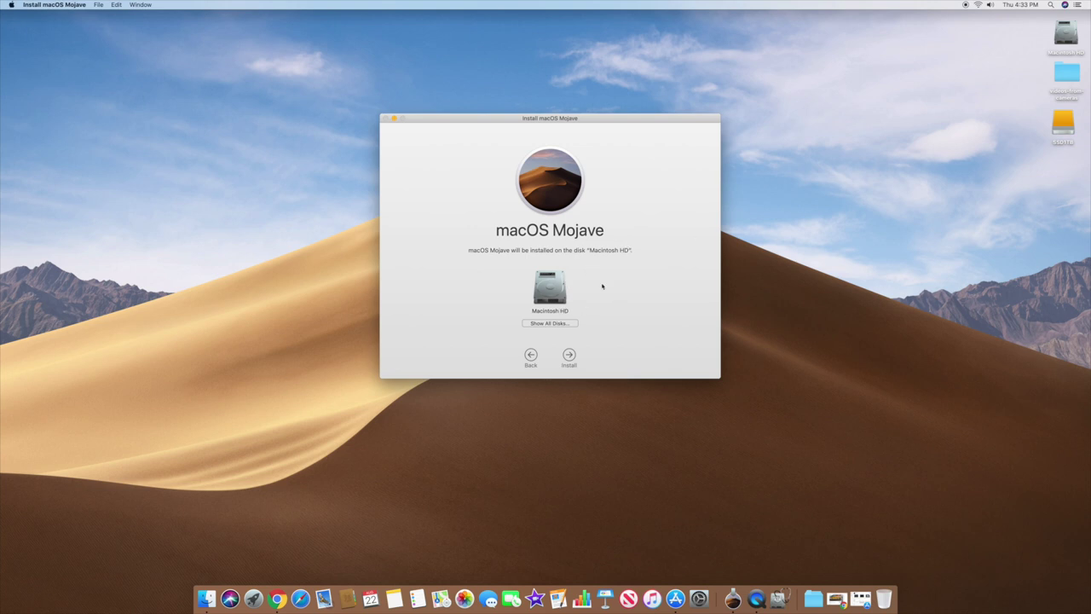
Choose the SSD1TB disk as the Mojave install destination, start the installation and authorize the helper tool with the administrator password.
click(553, 324)
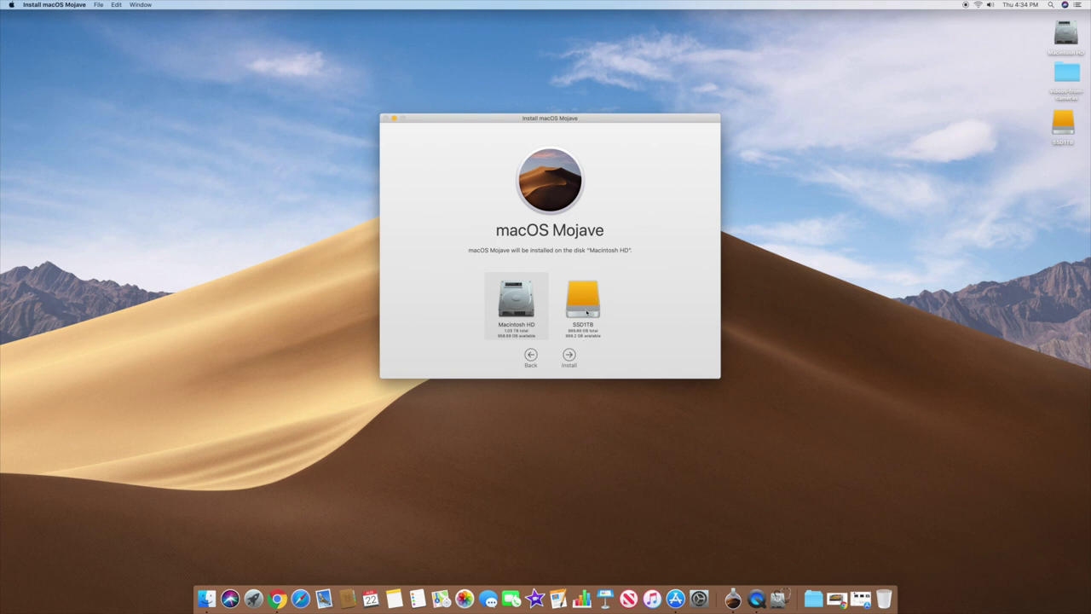
click(583, 291)
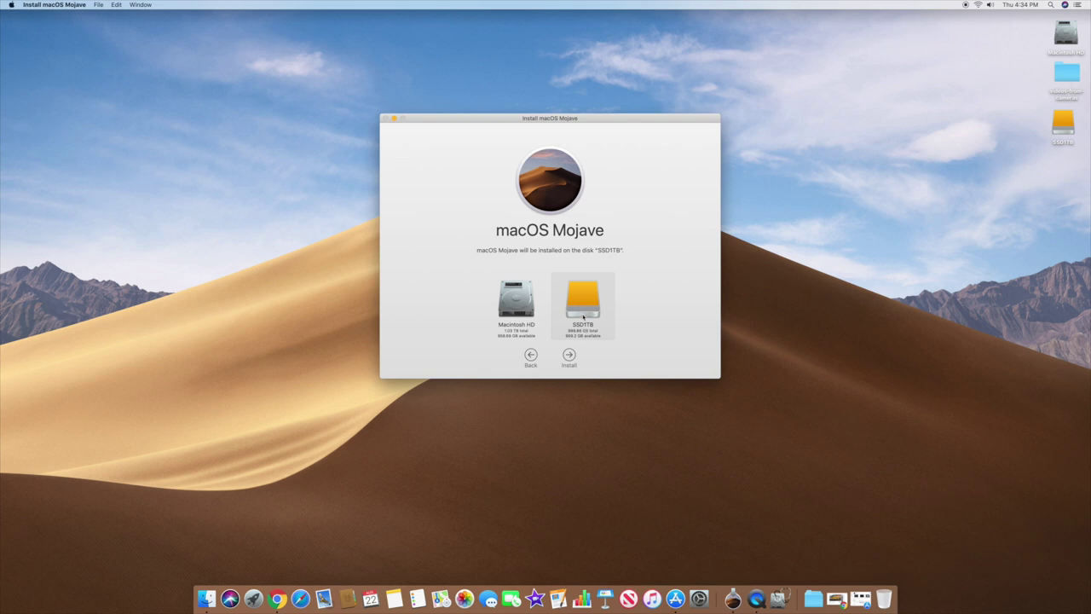
click(569, 357)
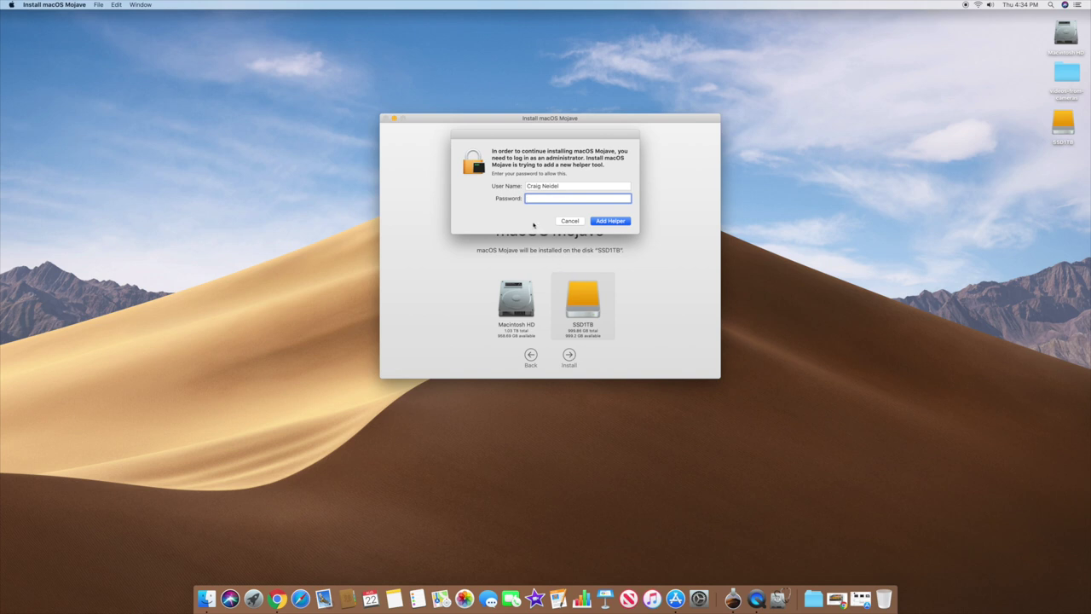
text(*********)
click(621, 223)
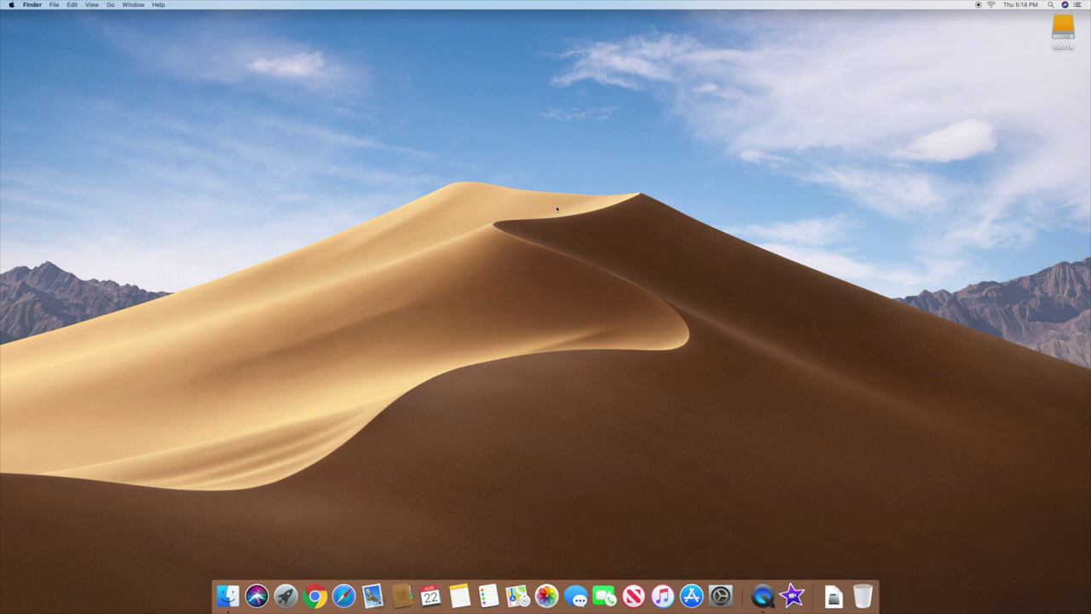
Examine the file information of the SSD1TB drive on the desktop and close the info window.
right_click(1063, 28)
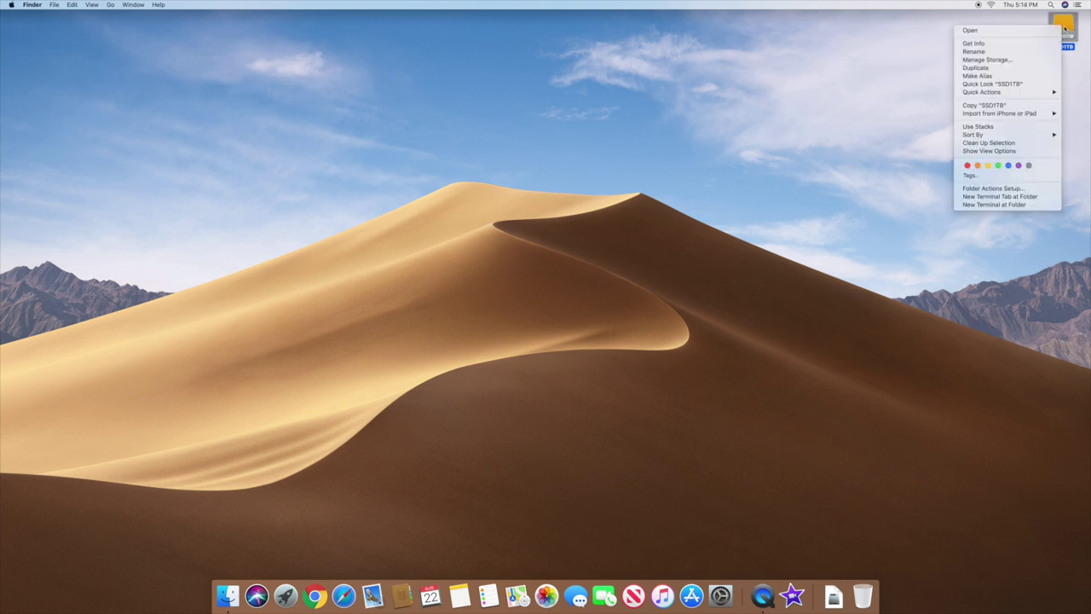
click(1010, 44)
drag(71, 20, 537, 136)
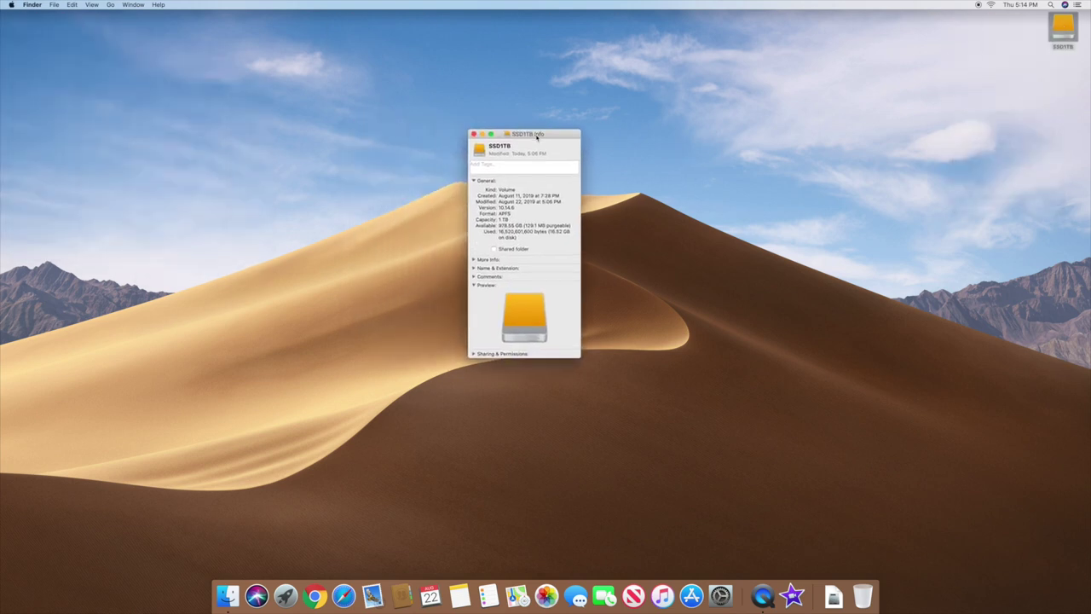
click(473, 134)
click(562, 315)
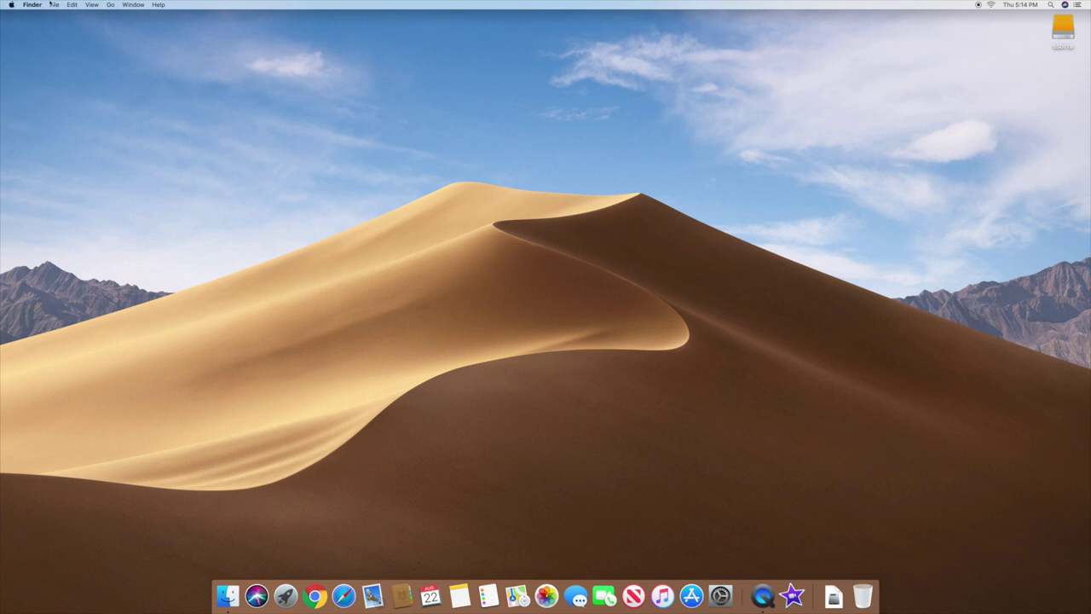
Inspect the available boot systems in the Startup Disk preferences, bring up the unlock prompt, and close System Preferences without making changes.
click(11, 5)
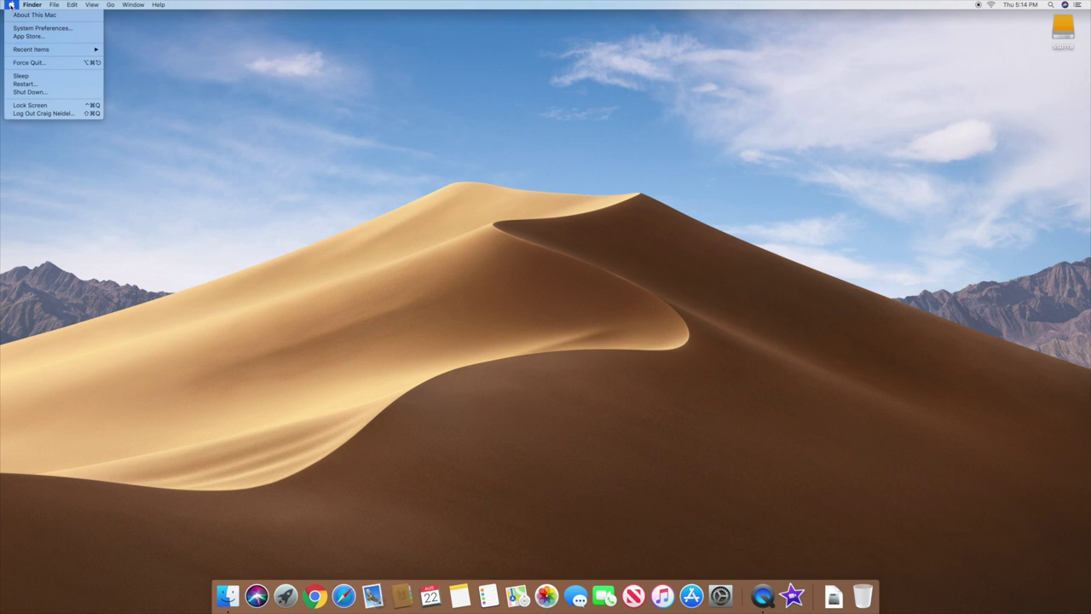
click(41, 28)
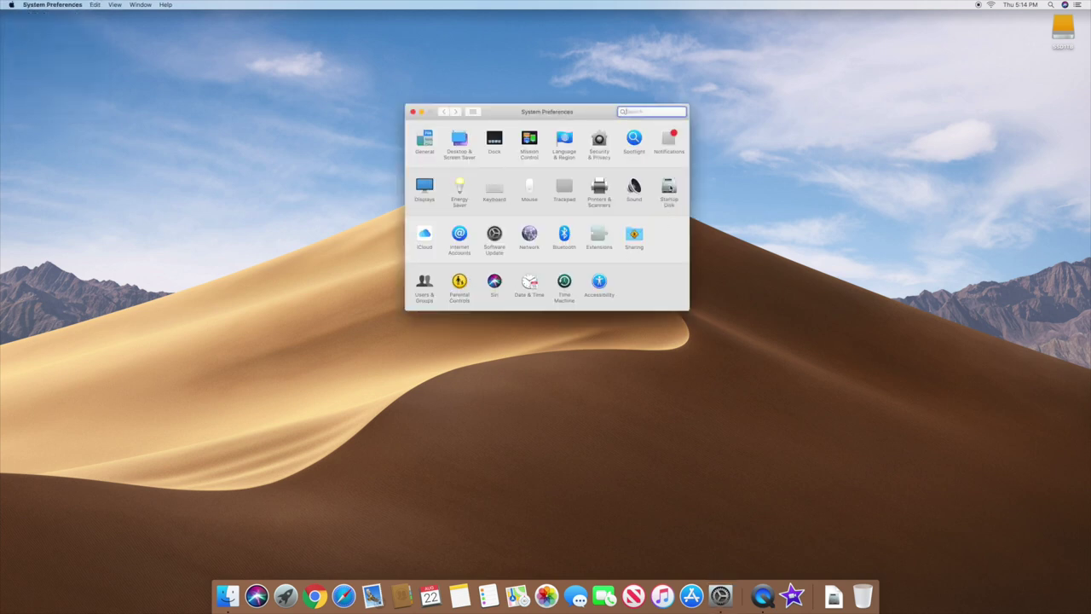
click(669, 187)
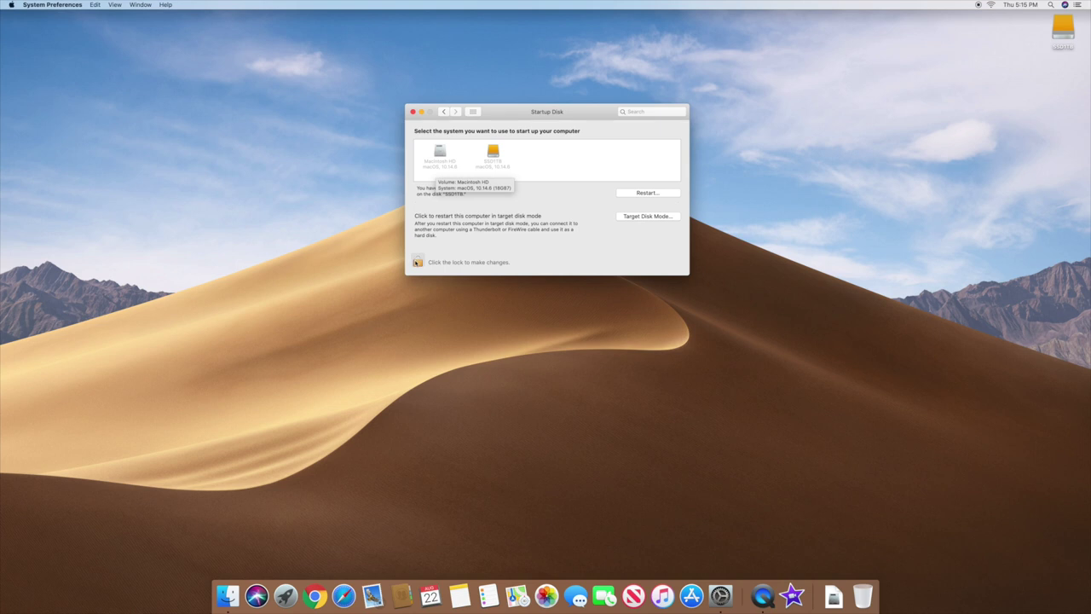
click(416, 262)
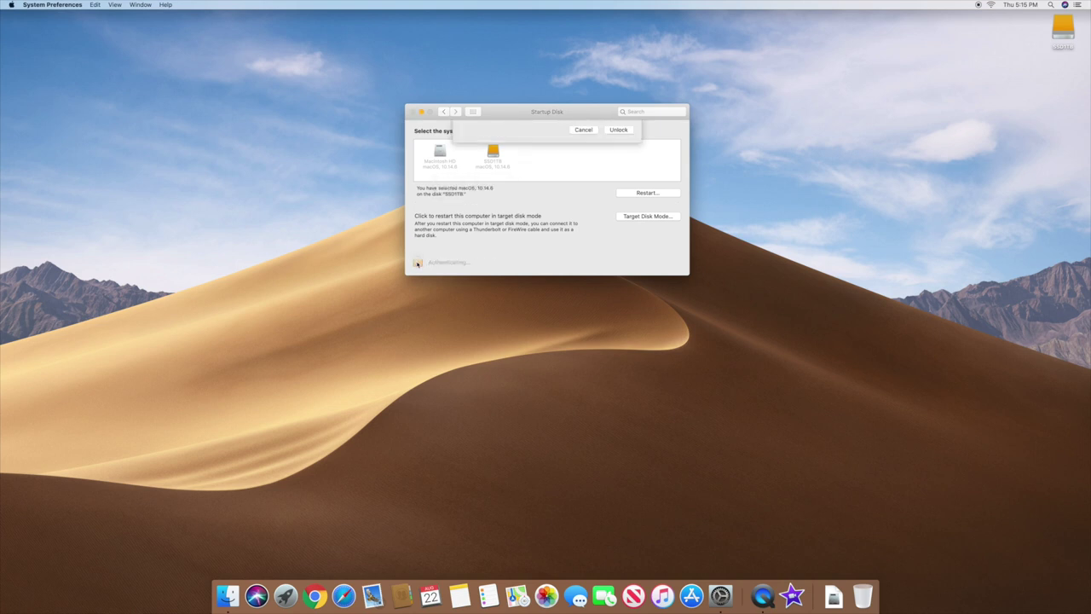
click(579, 199)
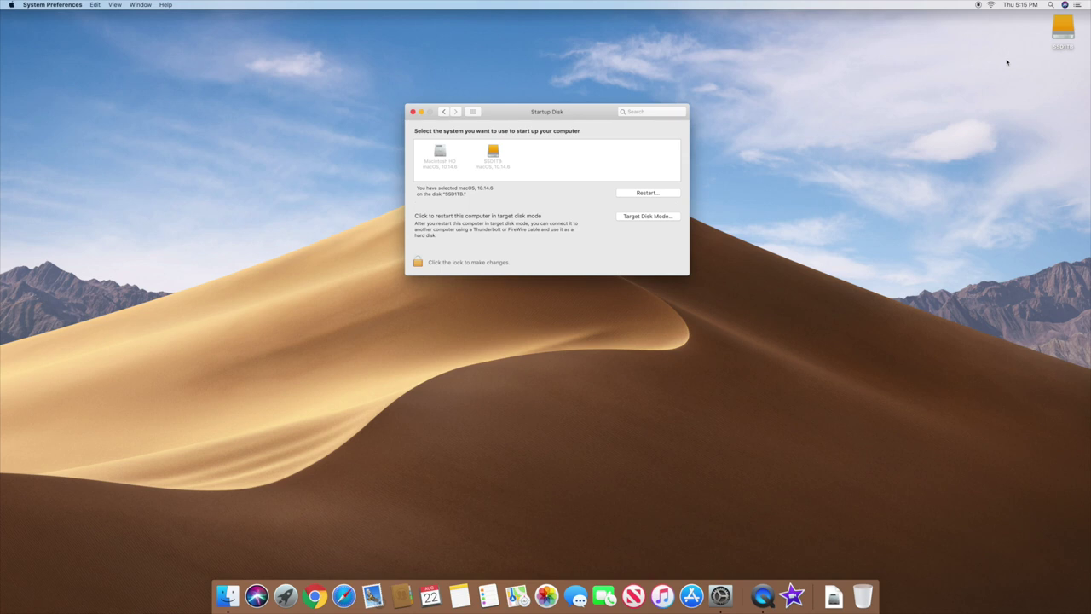
click(412, 112)
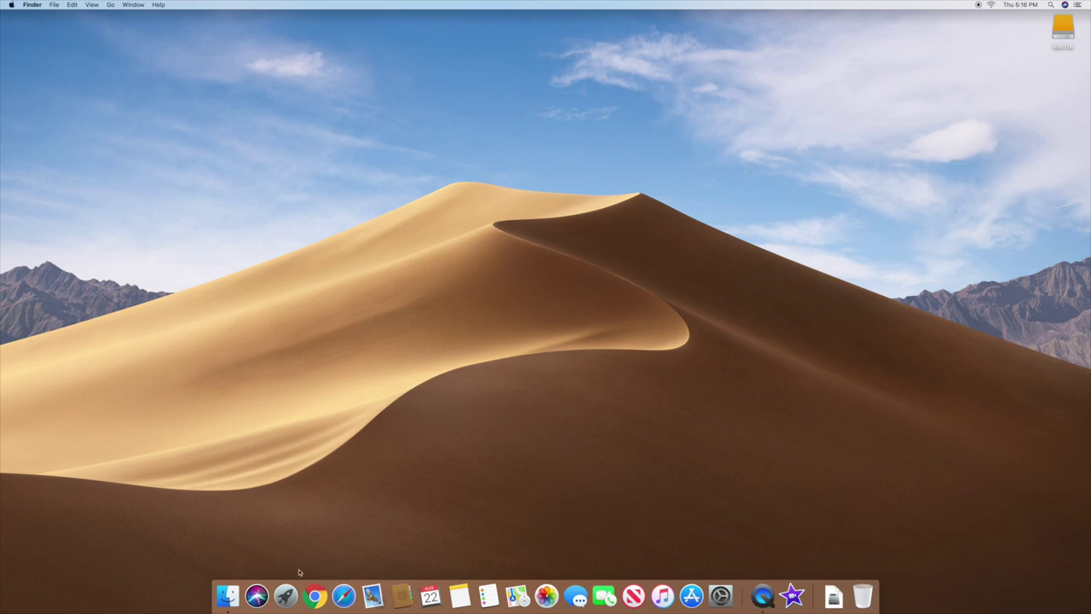
Launch Blackmagic Disk Speed Test from the installed applications.
click(287, 595)
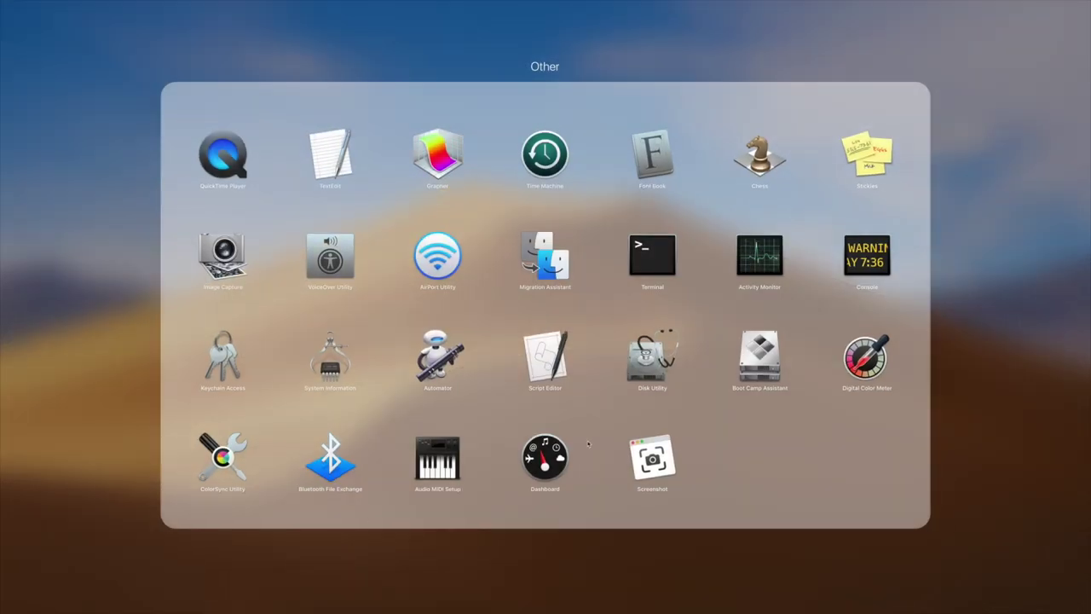
key(Escape)
click(651, 390)
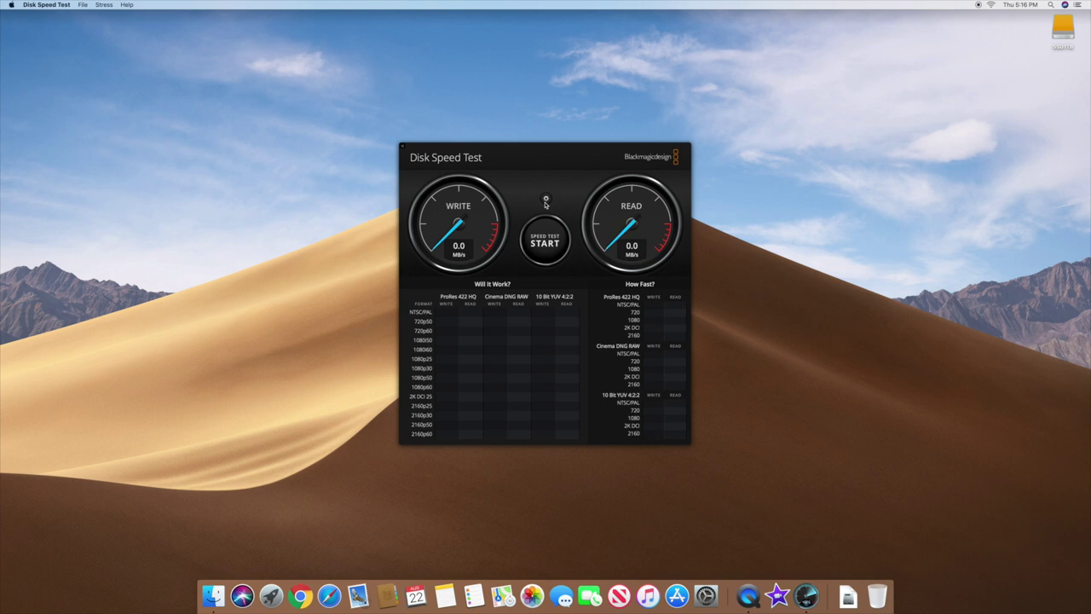
Check the target drive selection without changing it, run the read and write speed test, and close Disk Speed Test.
click(545, 201)
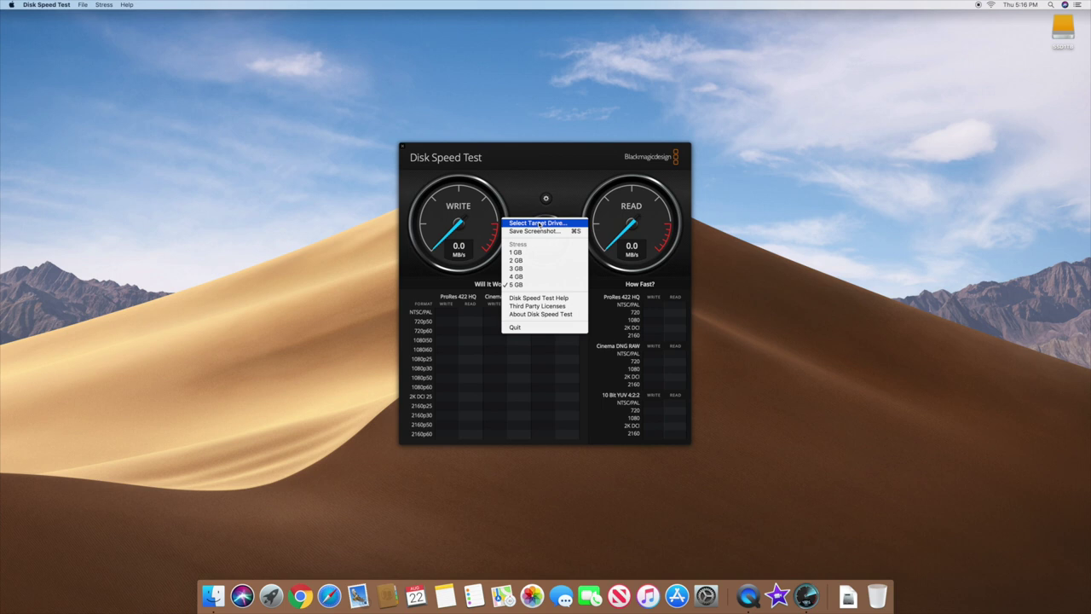
click(538, 223)
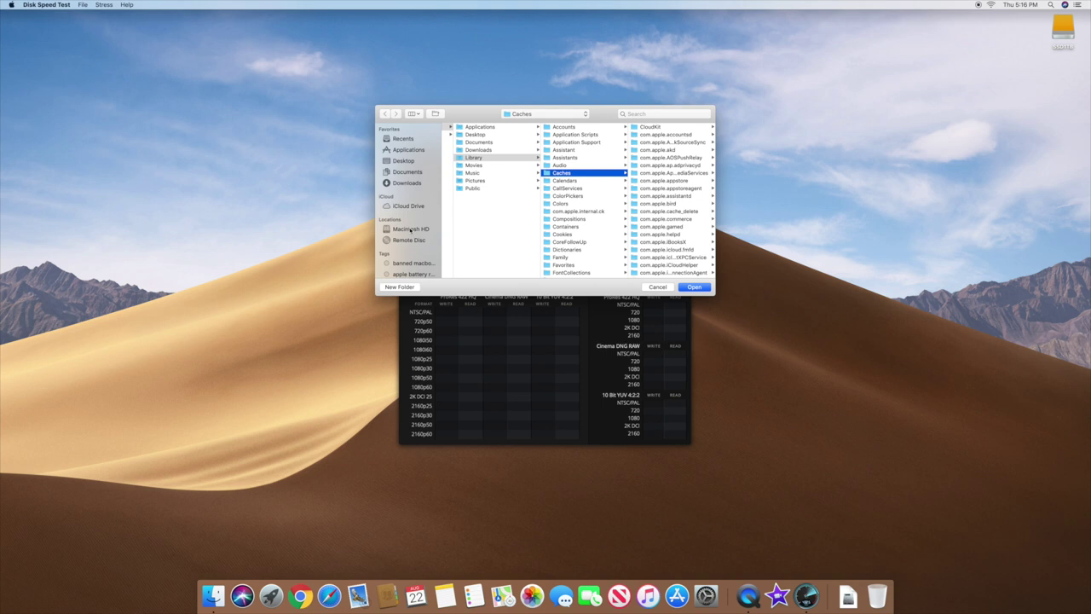
click(656, 287)
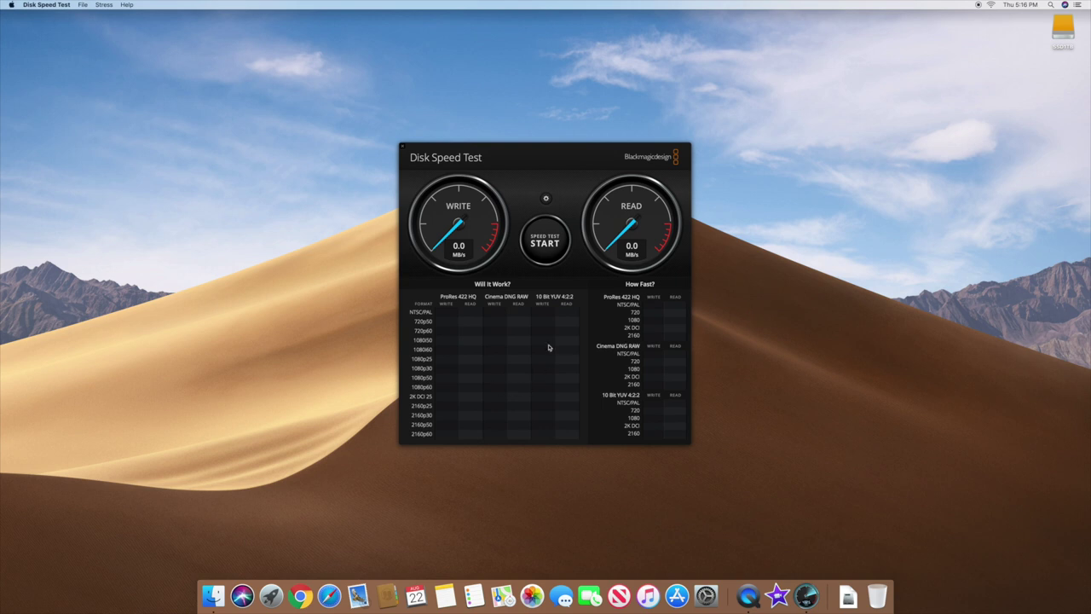
click(543, 256)
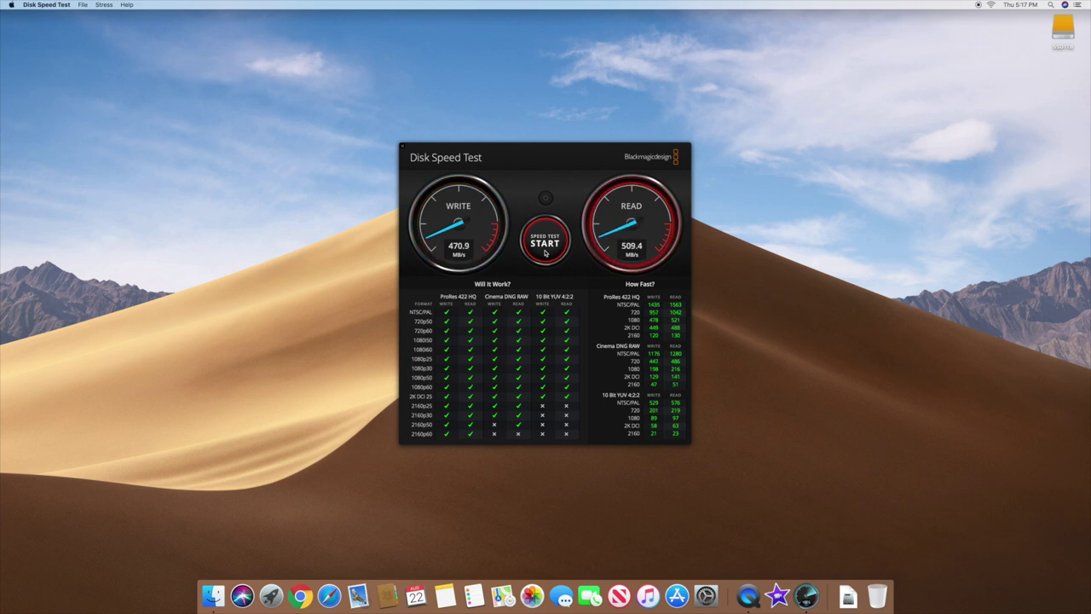
click(403, 148)
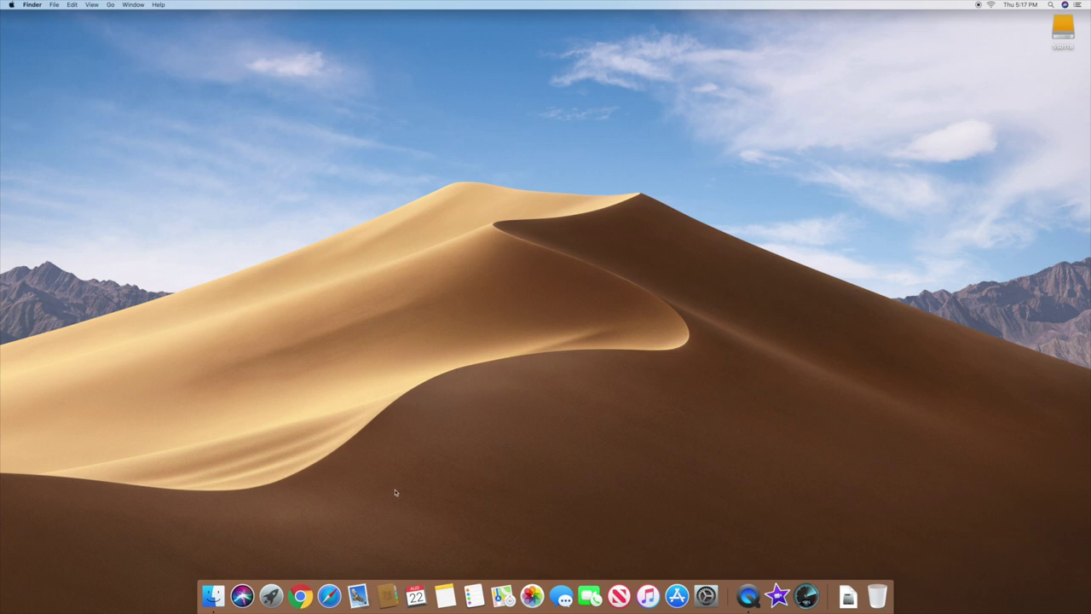
Open Google from the favorites in Safari and enlarge the browser window to fill most of the desktop.
click(329, 595)
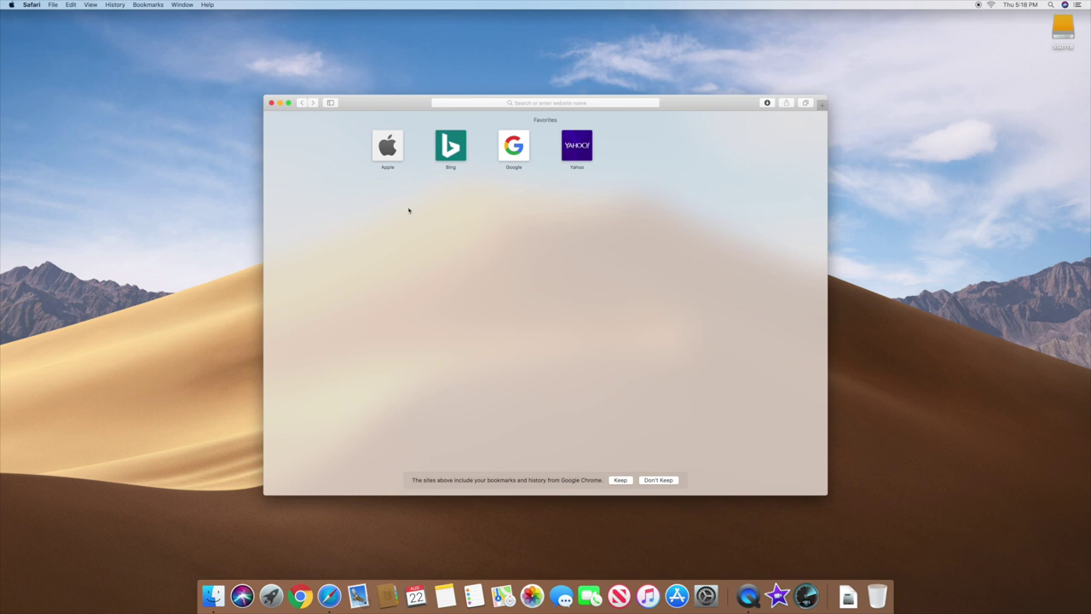
click(523, 155)
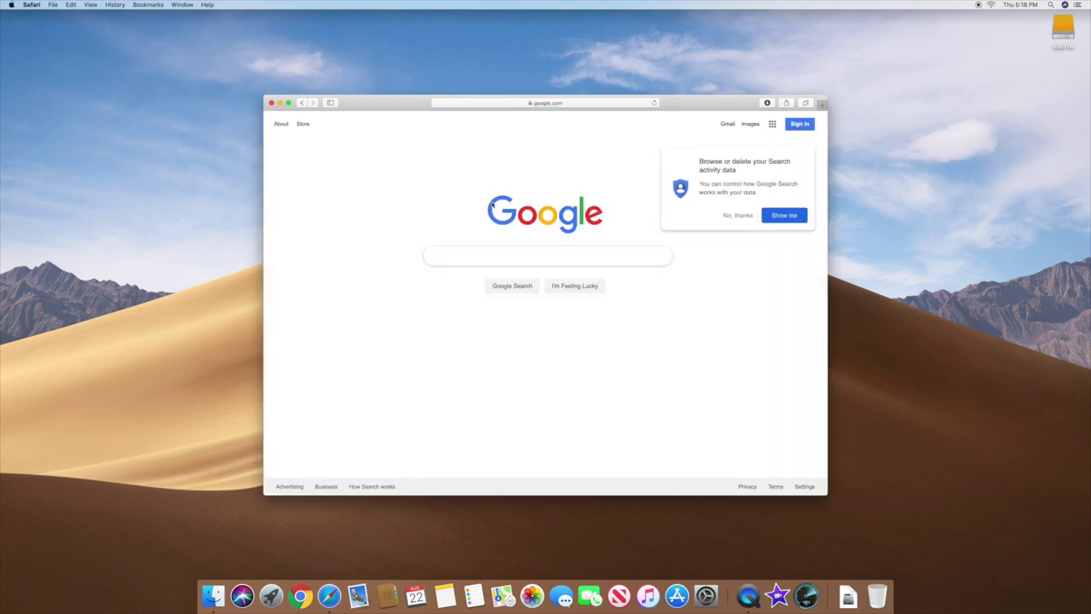
drag(264, 96, 98, 12)
drag(826, 494, 976, 537)
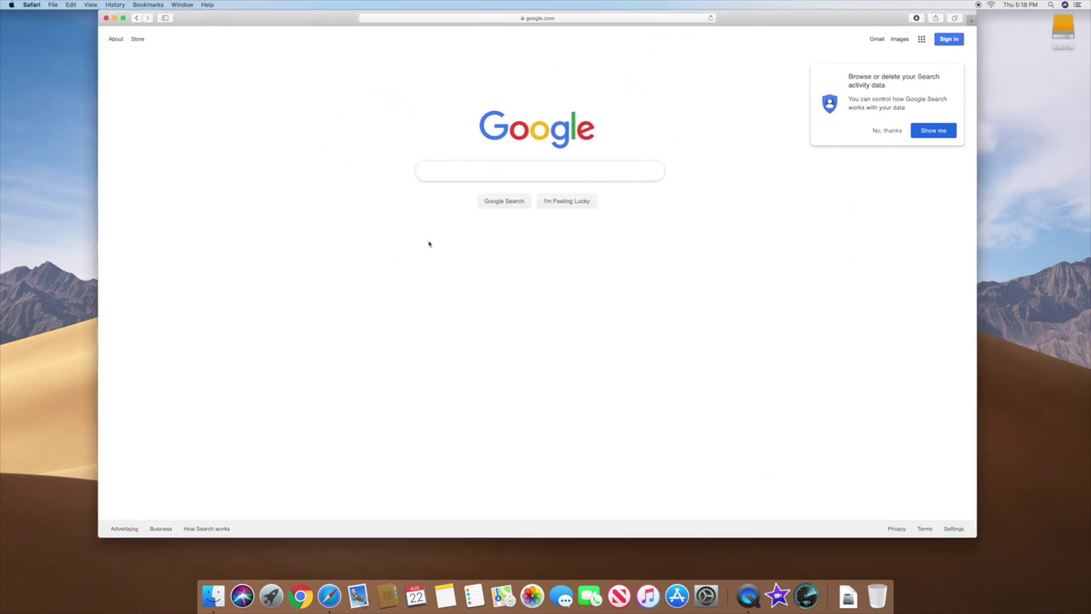
Load espn.com in Safari, look through the page to judge its responsiveness, and quit the browser.
click(504, 18)
text(espn.com)
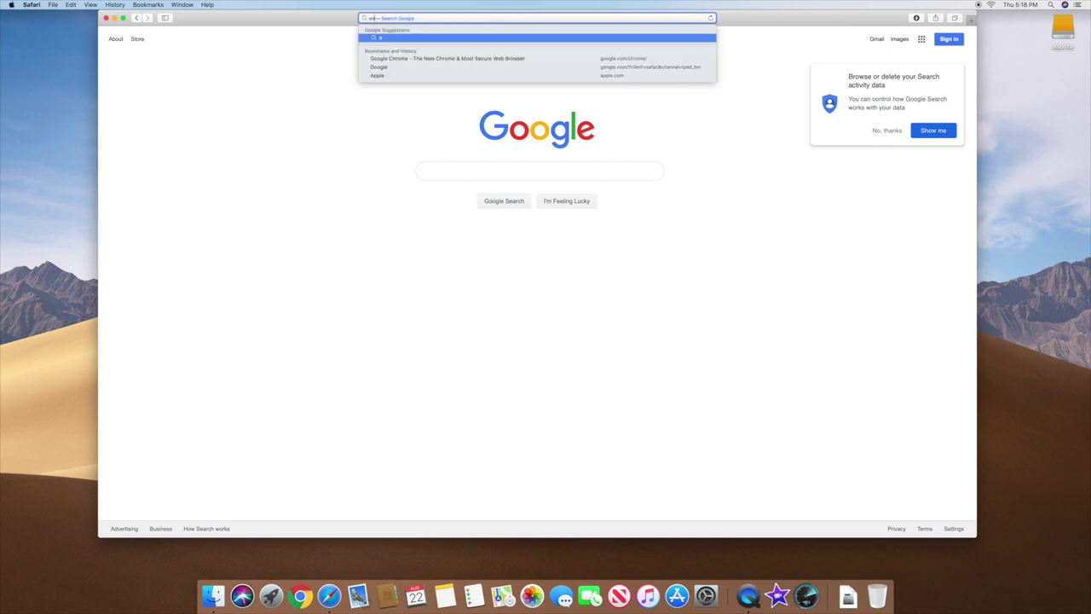
key(Return)
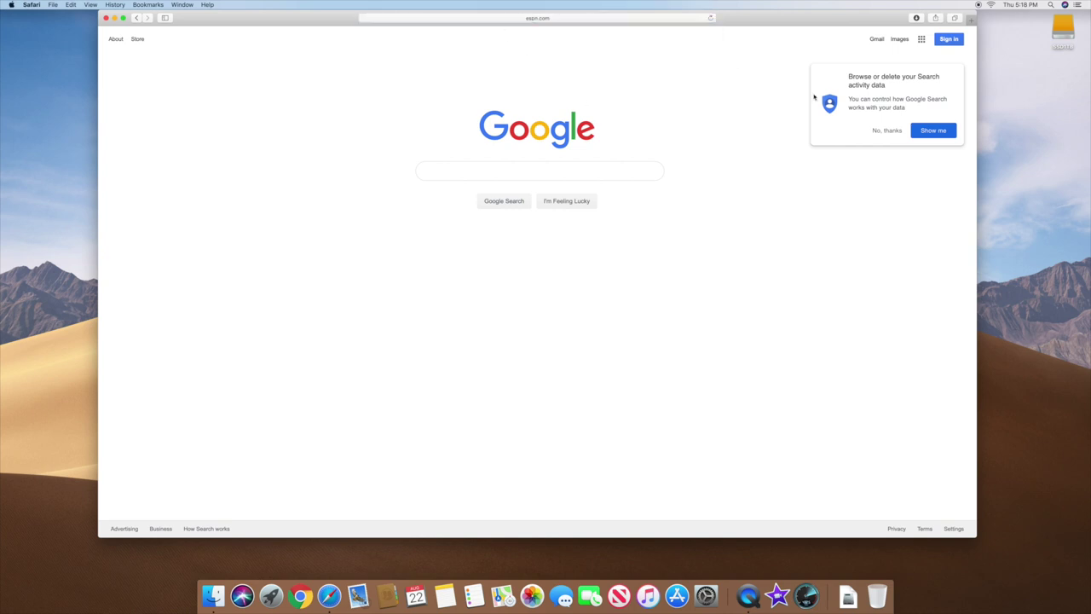
scroll(875, 192, down, 10)
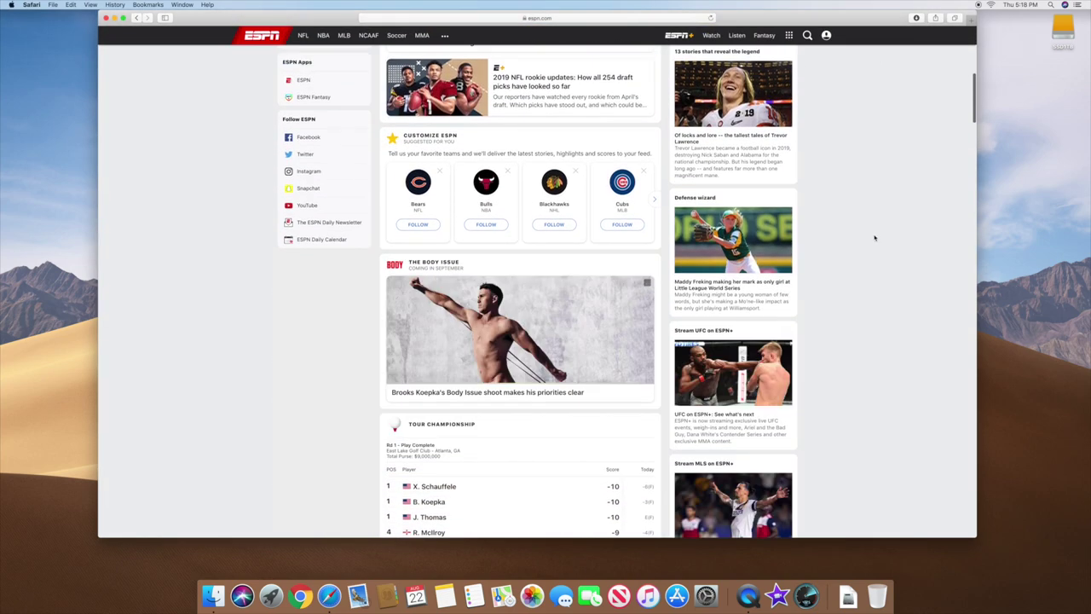
scroll(874, 238, up, 10)
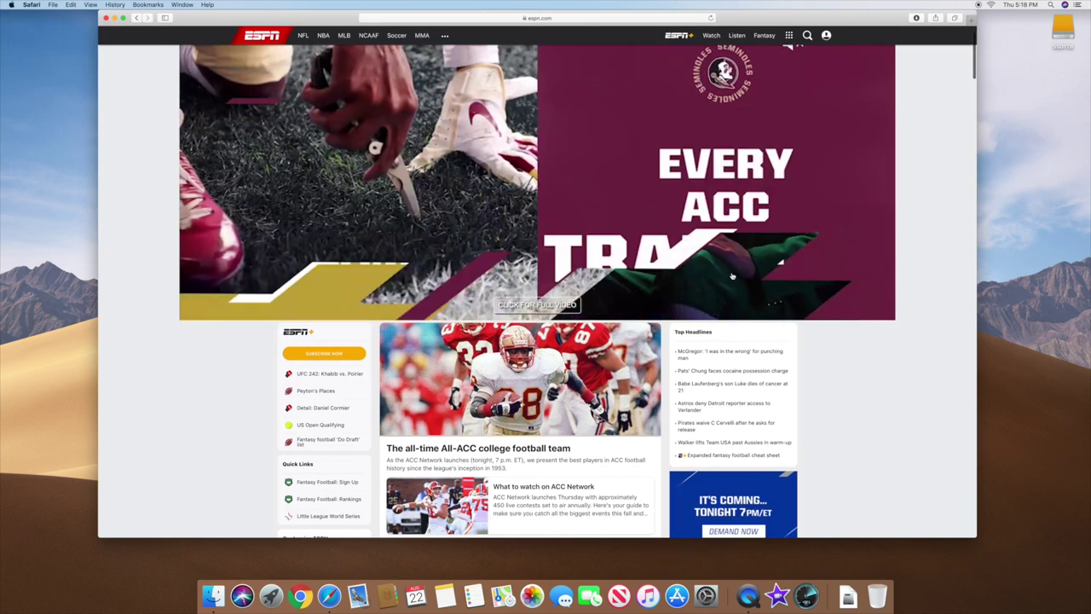
click(32, 6)
click(42, 117)
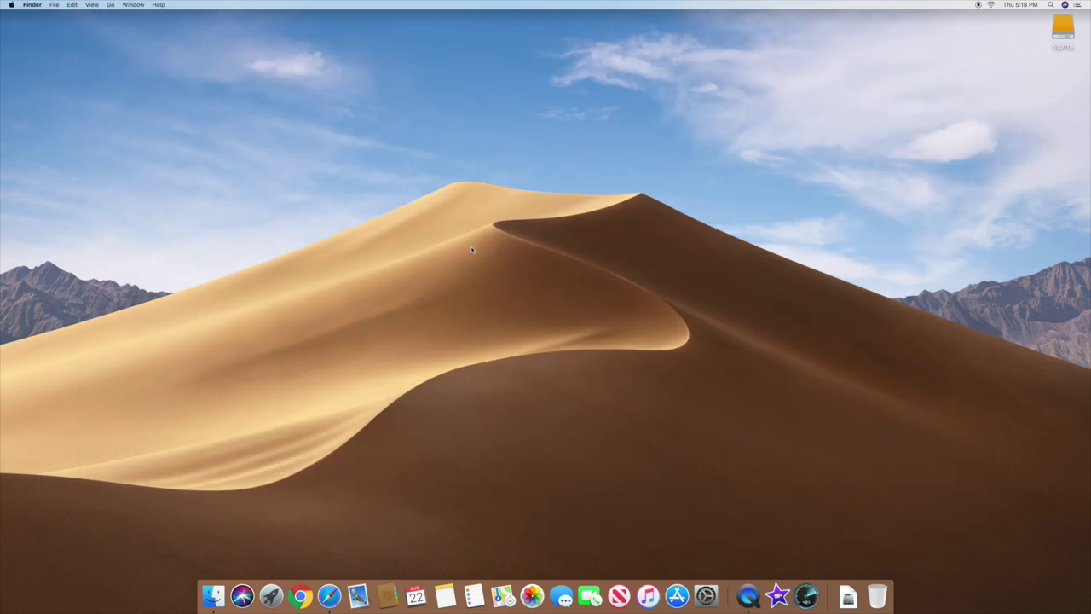
Open Google Chrome, widen its window across most of the desktop and roughly center it.
click(300, 596)
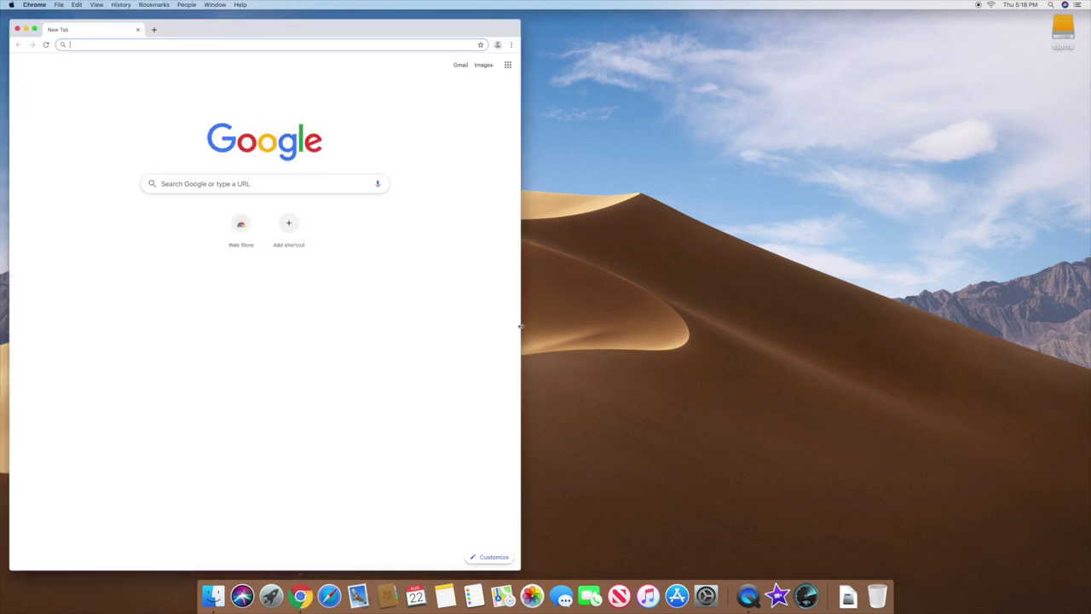
drag(520, 326, 995, 333)
drag(546, 30, 605, 32)
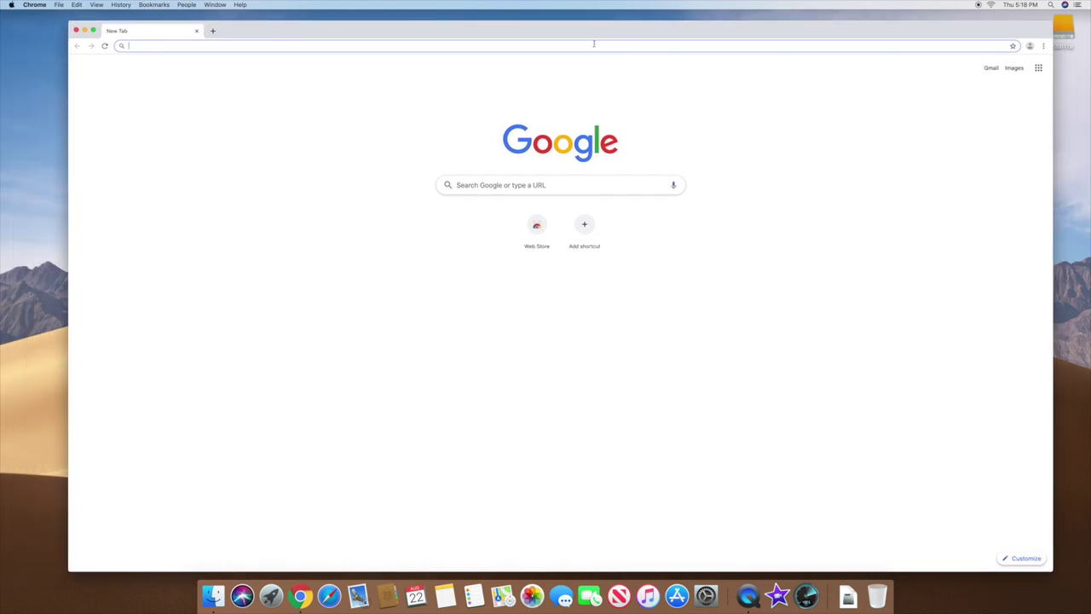
Load espn.com in Chrome, look through the page to judge its responsiveness, and quit the browser.
text(espn.)
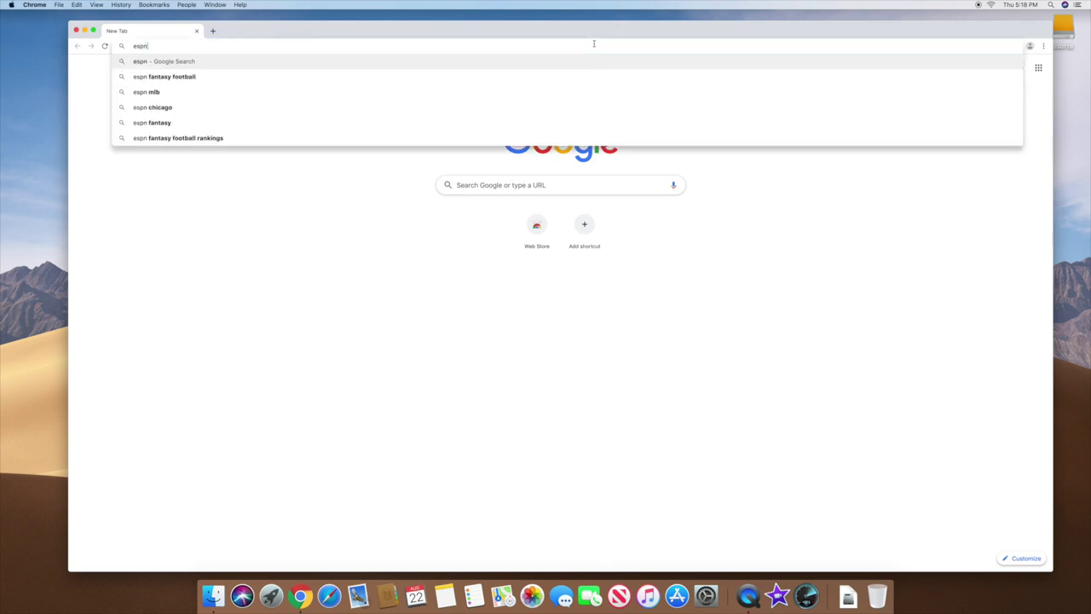
text(com)
key(Return)
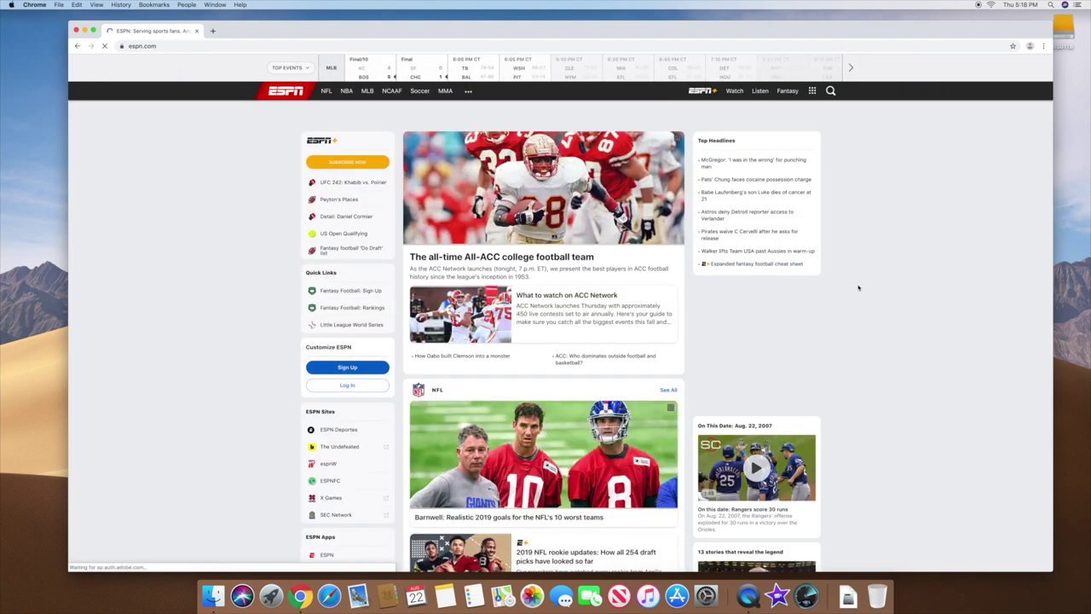
scroll(859, 287, down, 6)
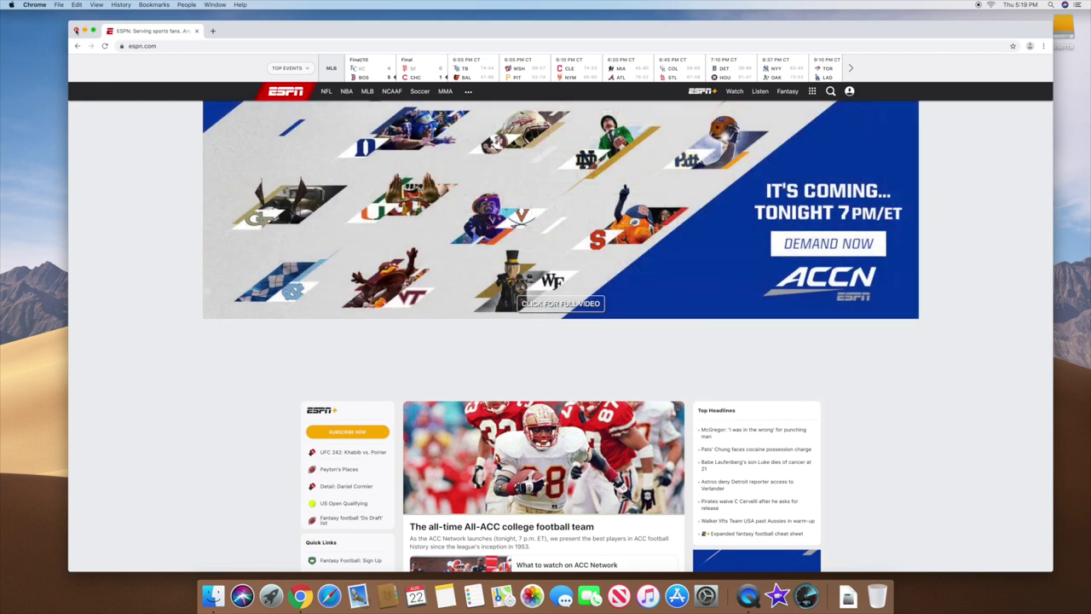
click(34, 5)
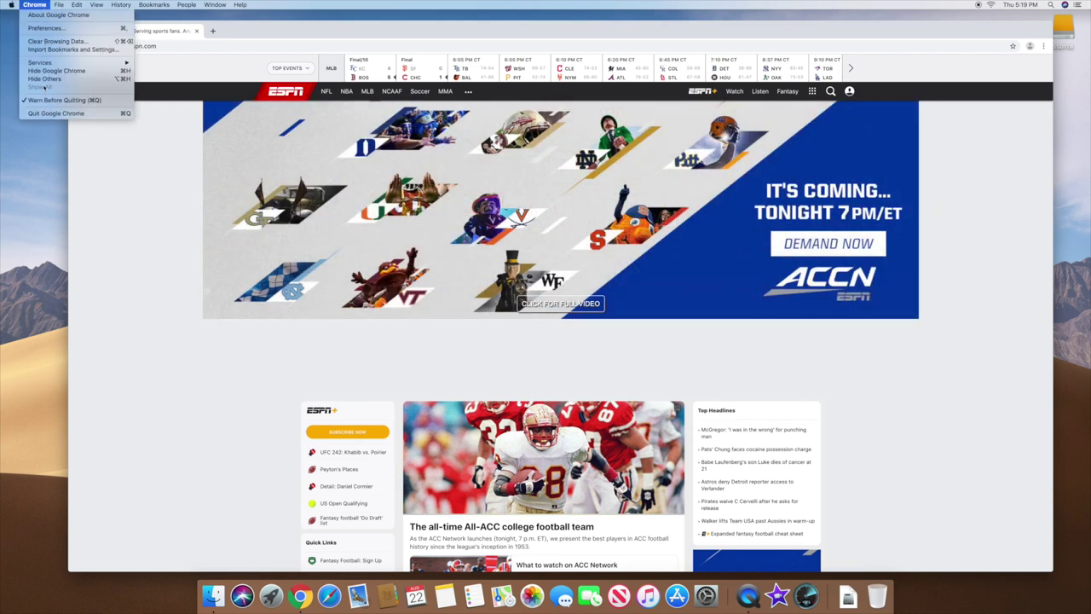
click(42, 113)
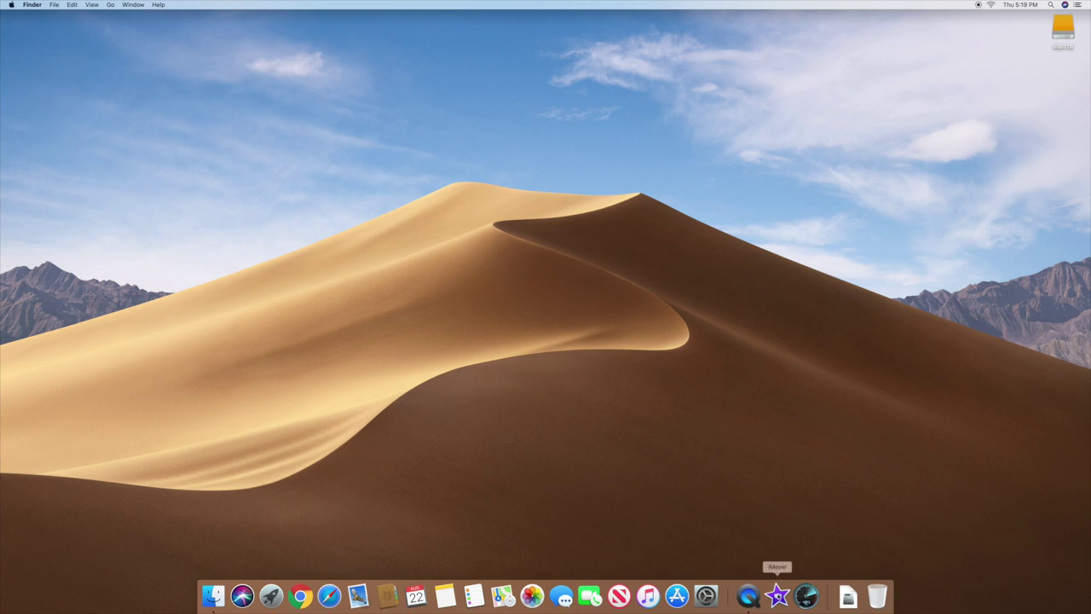
Launch iMovie.
click(778, 597)
click(777, 597)
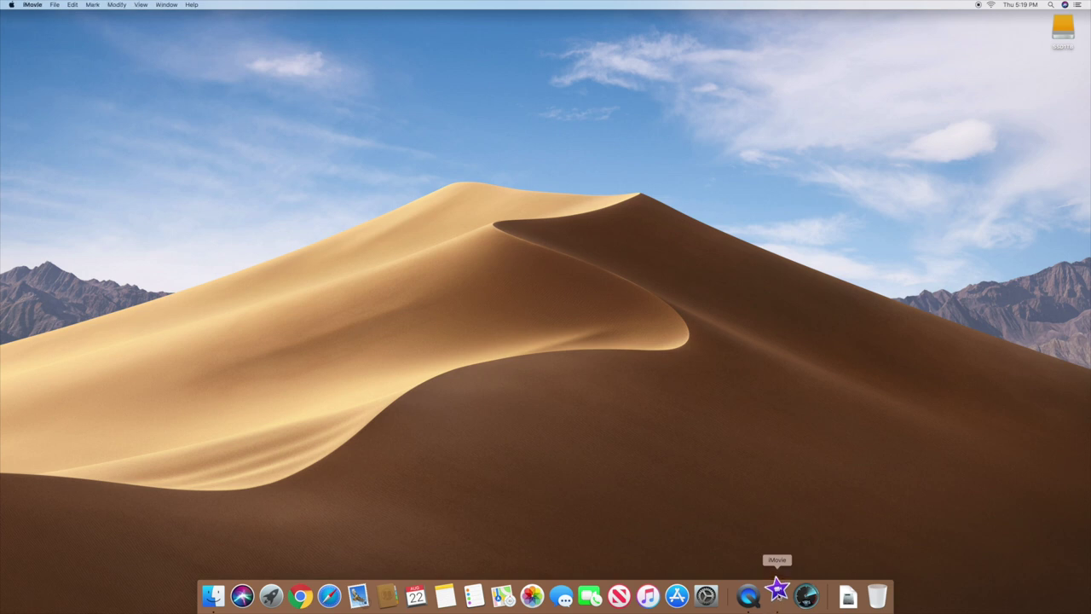